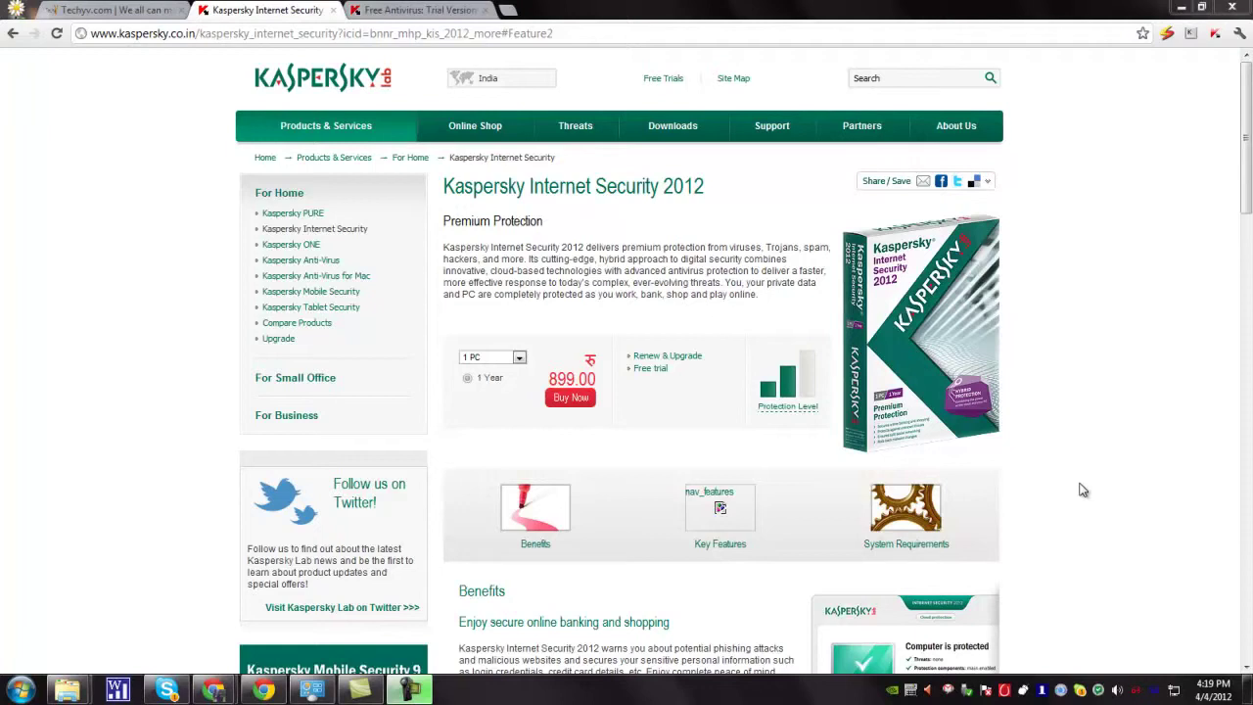
Scroll the Kaspersky Internet Security 2012 page down to System Requirements (512 MB RAM, ~480 MB disk)
{"action": "scroll", "coordinate": [1093, 480], "scroll_direction": "down", "scroll_amount": 5}
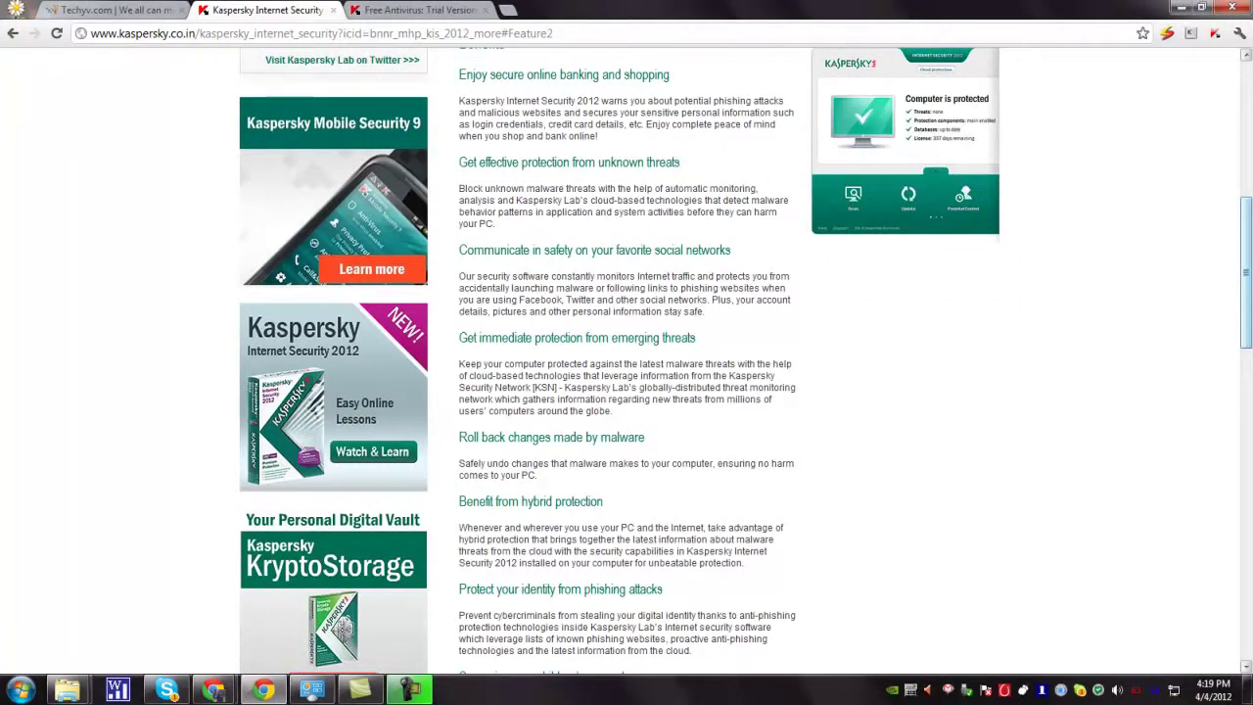
{"action": "scroll", "coordinate": [1239, 294], "scroll_direction": "up", "scroll_amount": 4}
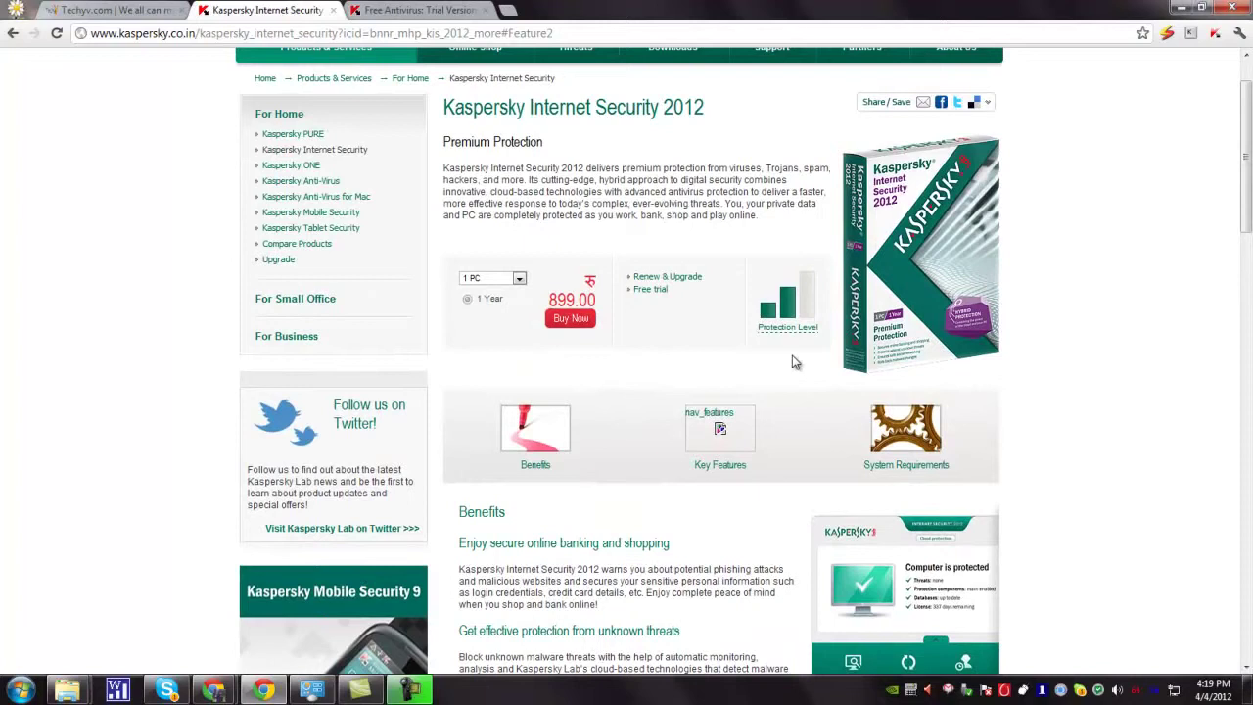
{"action": "scroll", "coordinate": [732, 494], "scroll_direction": "down", "scroll_amount": 1}
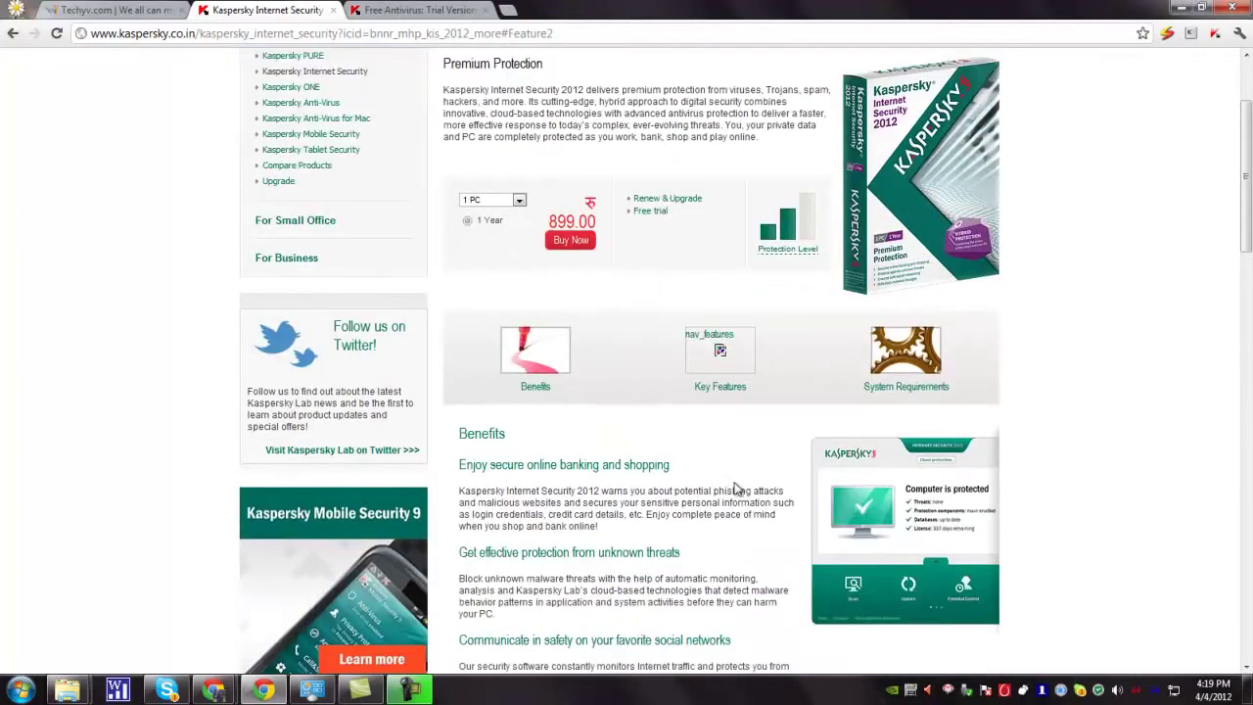
{"action": "scroll", "coordinate": [665, 473], "scroll_direction": "up", "scroll_amount": 2}
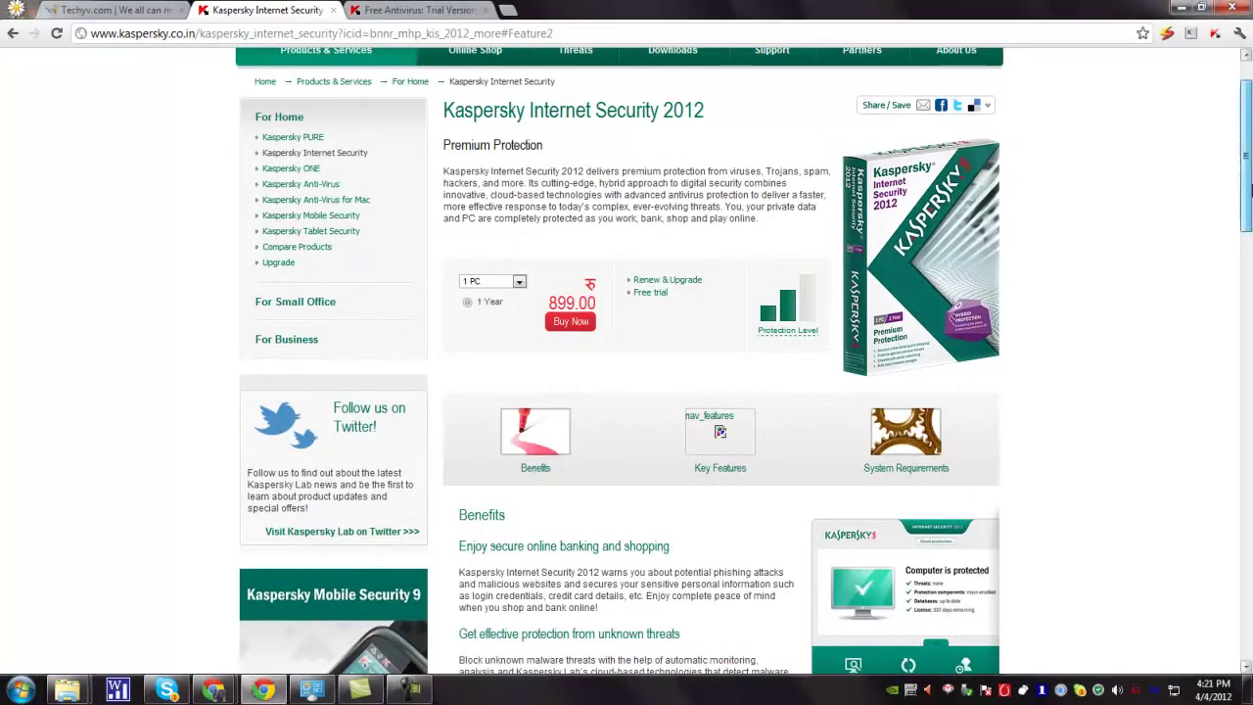
{"action": "left_click_drag", "start_coordinate": [1250, 182], "coordinate": [1251, 208]}
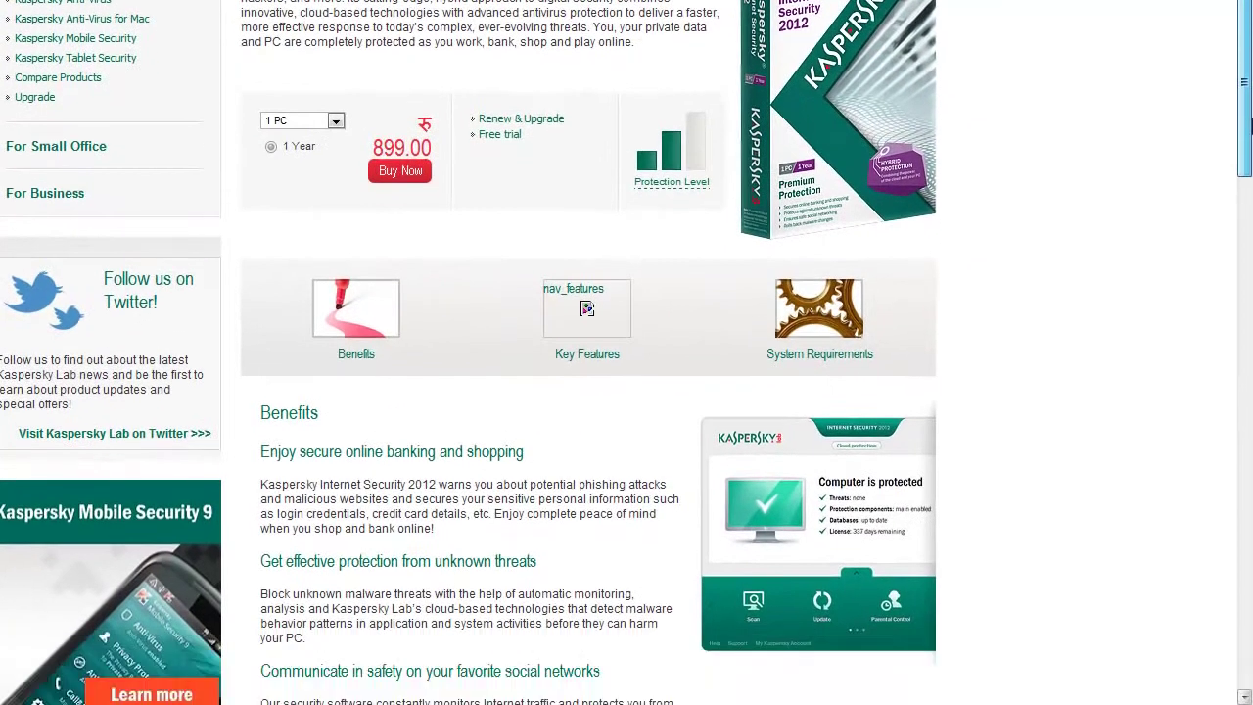
{"action": "left_click_drag", "start_coordinate": [1249, 124], "coordinate": [1250, 283]}
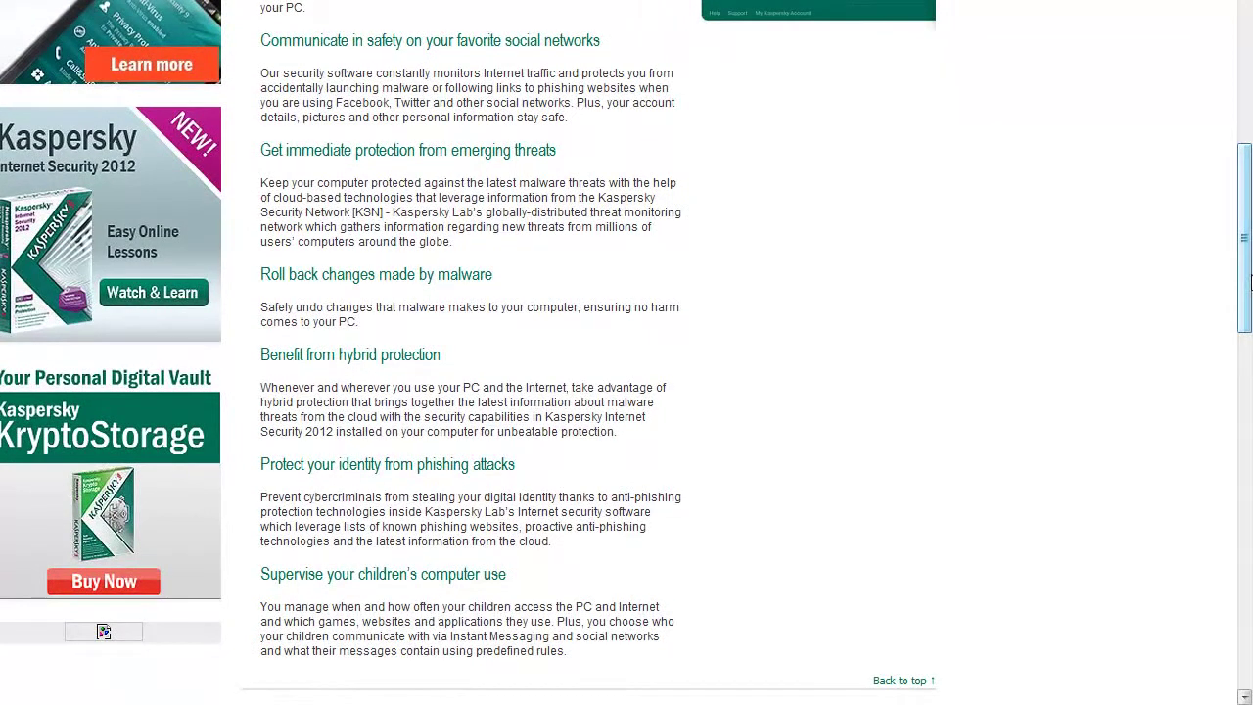
{"action": "scroll", "coordinate": [1055, 333], "scroll_direction": "down", "scroll_amount": 1}
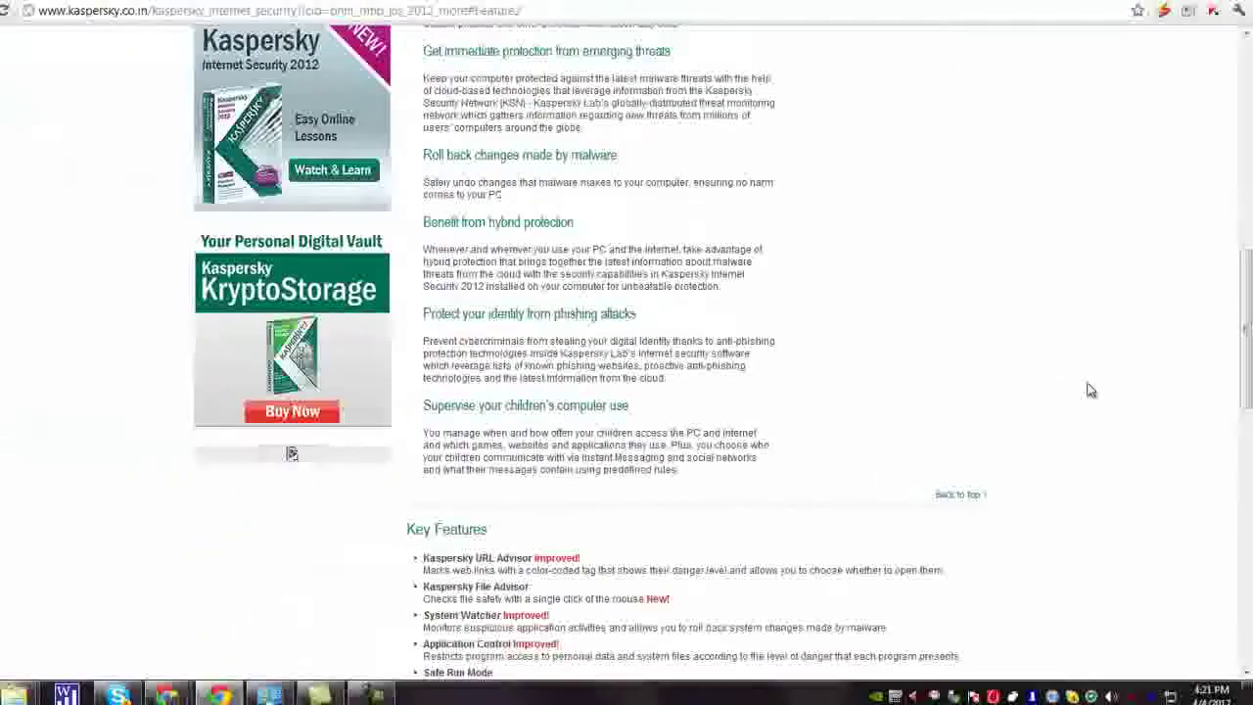
{"action": "scroll", "coordinate": [1092, 389], "scroll_direction": "down", "scroll_amount": 2}
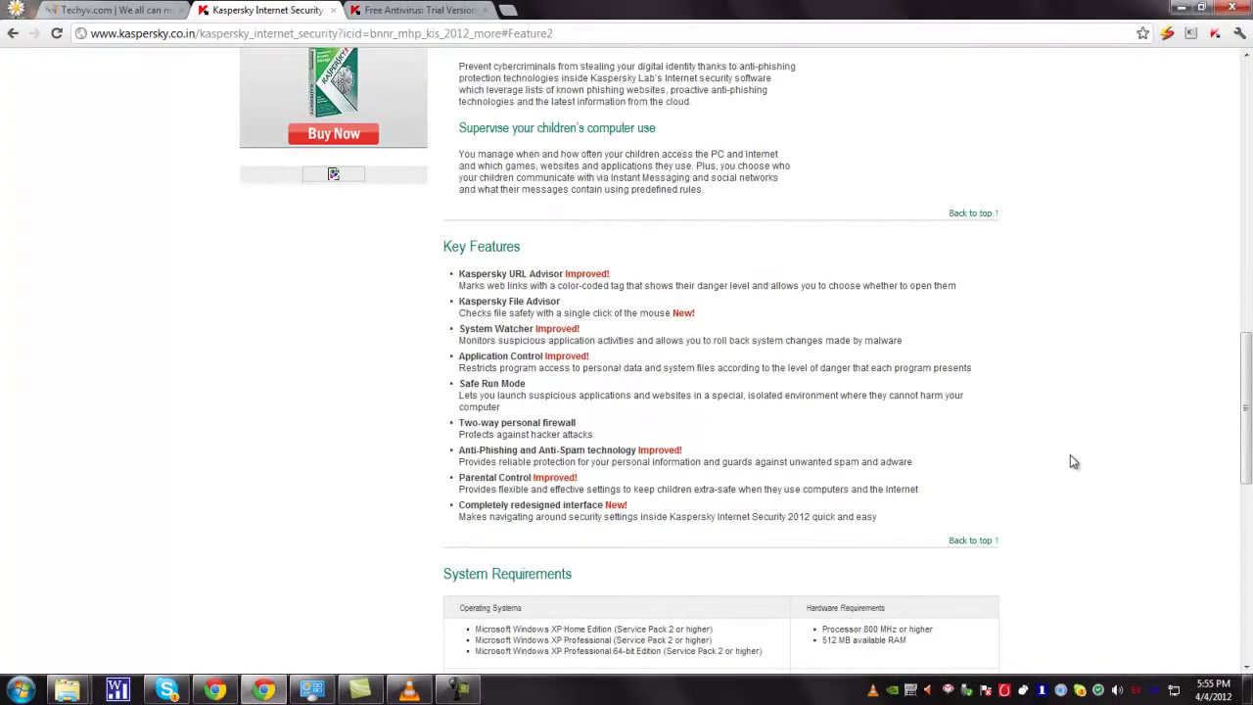
{"action": "scroll", "coordinate": [1070, 458], "scroll_direction": "down", "scroll_amount": 1}
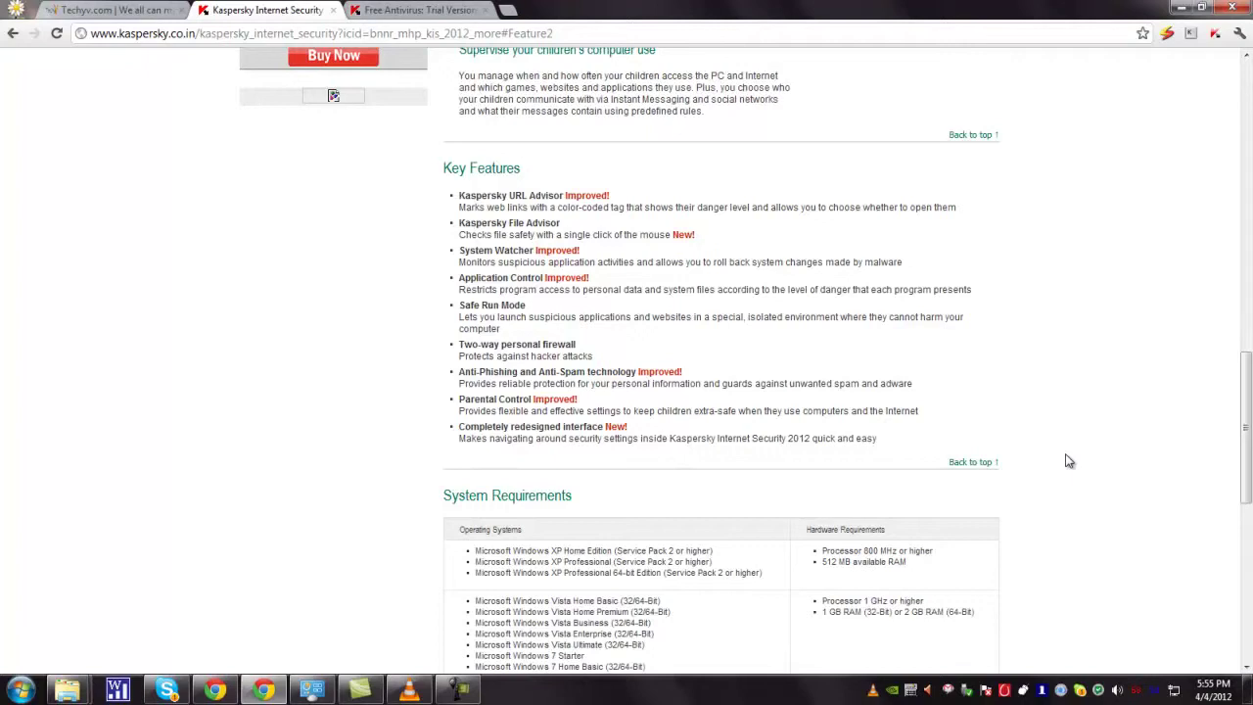
{"action": "scroll", "coordinate": [1062, 453], "scroll_direction": "down", "scroll_amount": 2}
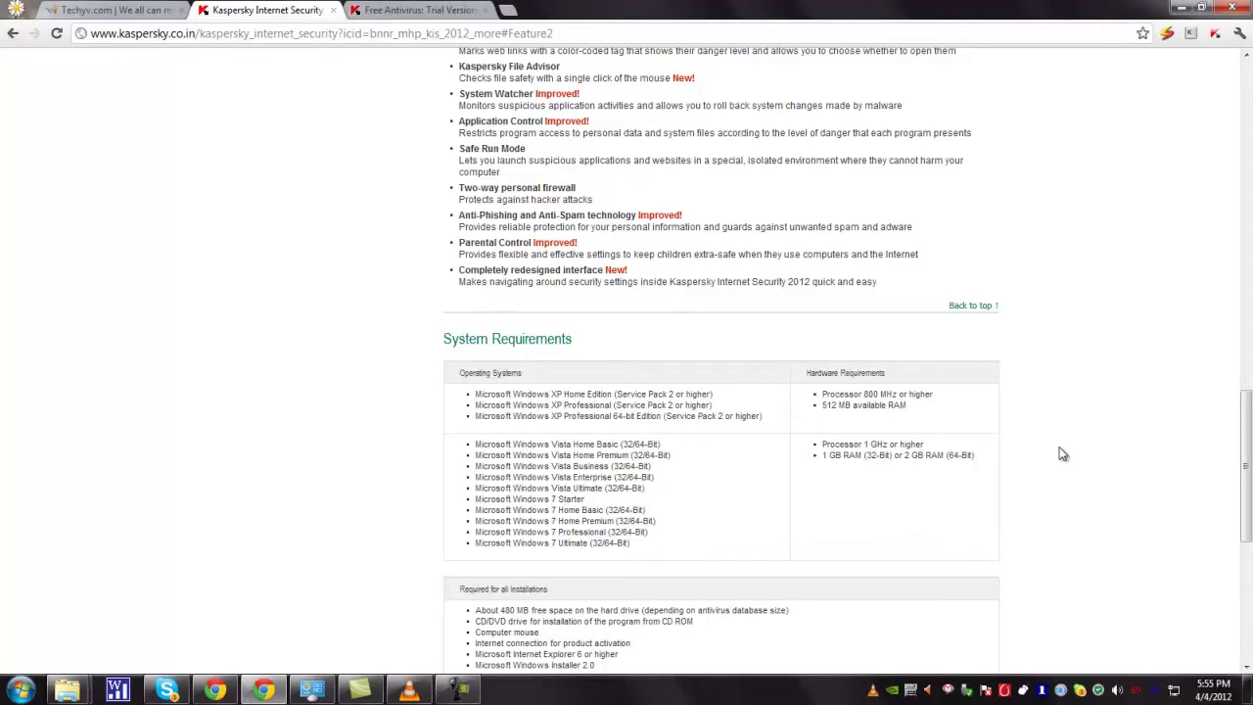
{"action": "scroll", "coordinate": [1062, 454], "scroll_direction": "down", "scroll_amount": 1}
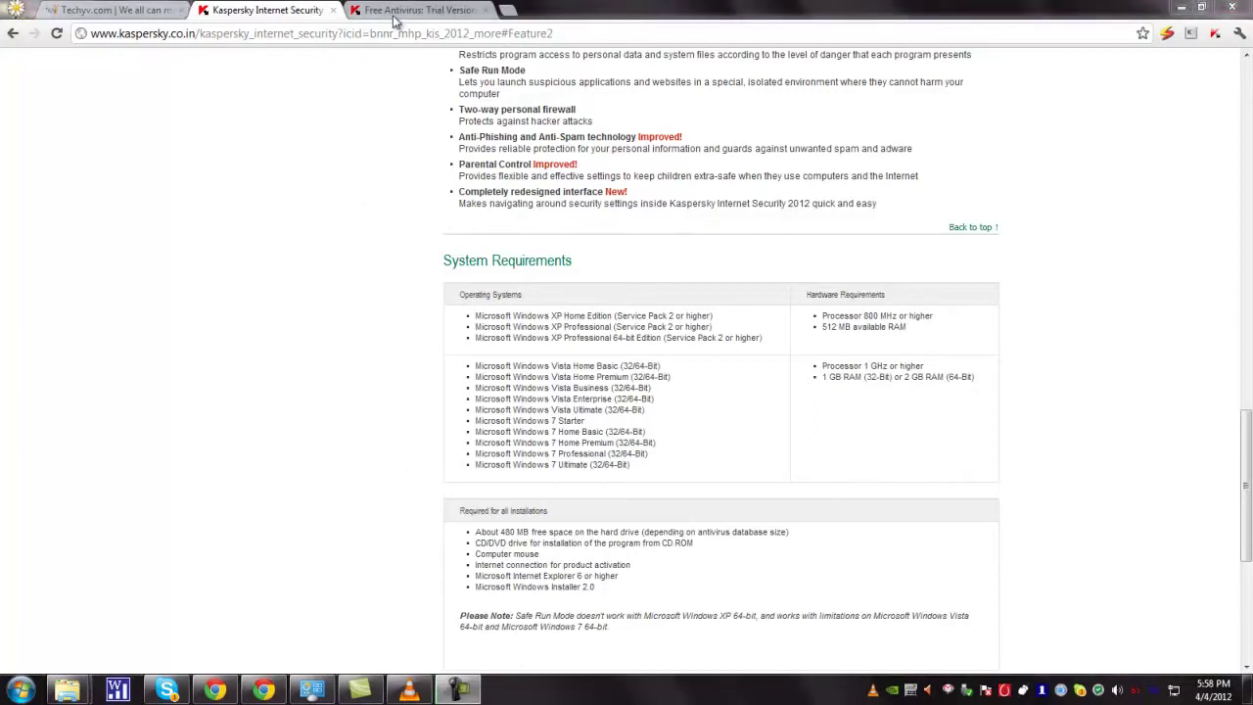
Switch to the 'Free Antivirus: Trial Version' page and put the cursor in its Email field
{"action": "left_click", "coordinate": [395, 14]}
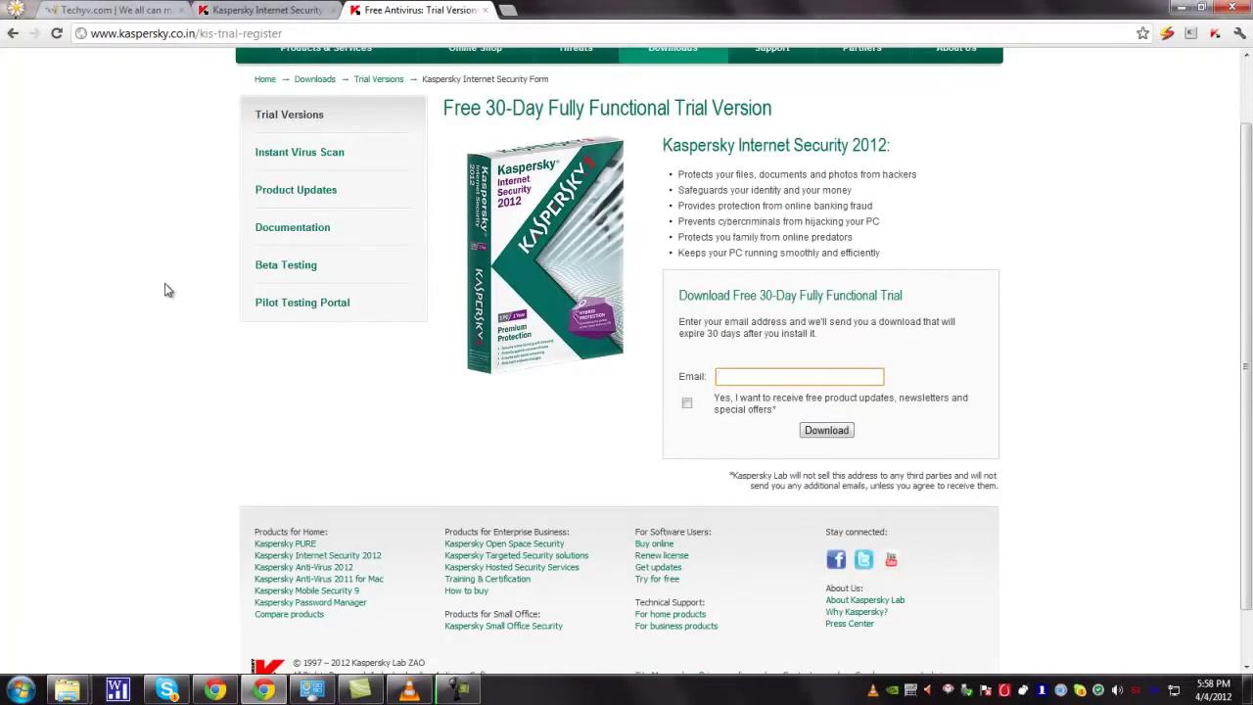
{"action": "scroll", "coordinate": [166, 282], "scroll_direction": "up", "scroll_amount": 1}
{"action": "left_click_drag", "start_coordinate": [291, 35], "coordinate": [82, 37]}
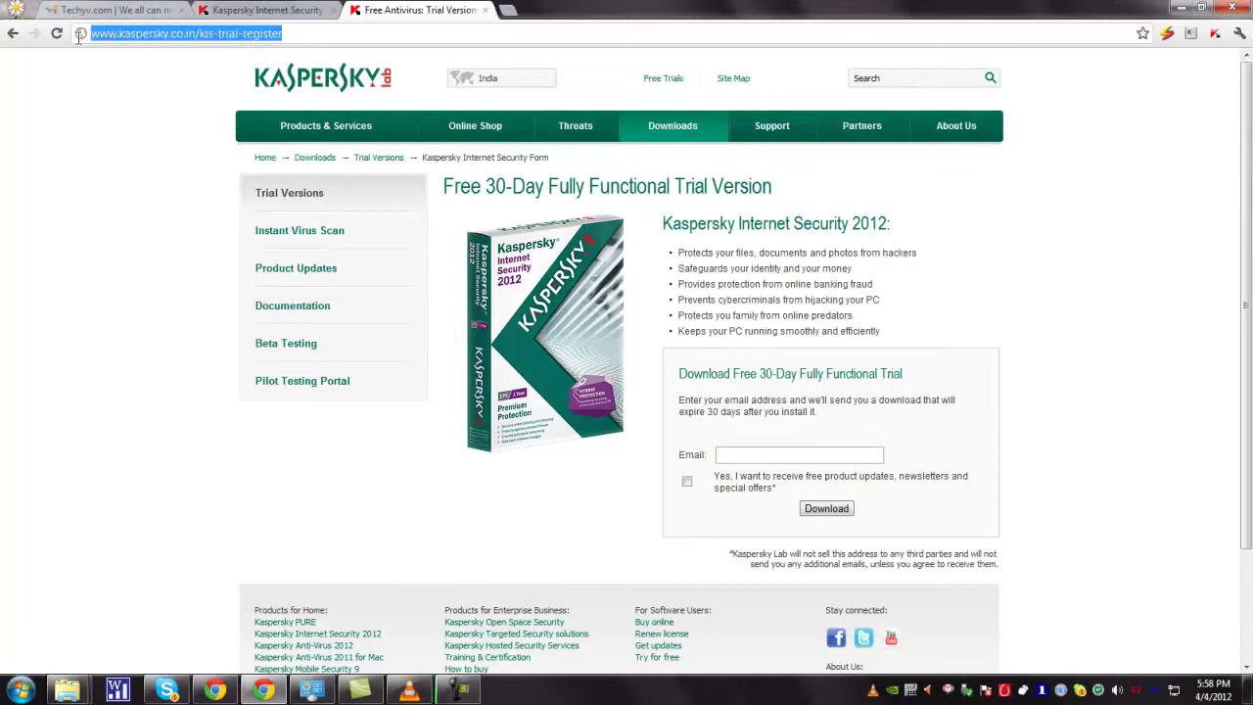
{"action": "left_click", "coordinate": [46, 106]}
{"action": "left_click", "coordinate": [780, 454]}
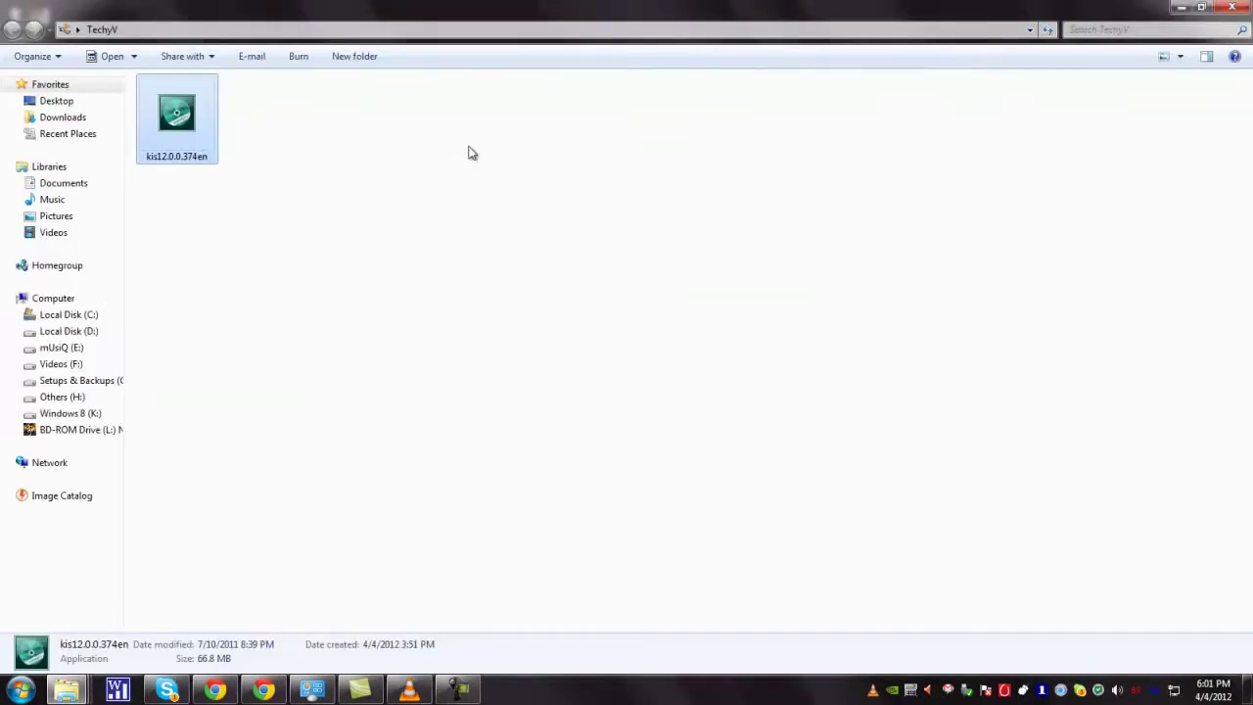
Run the kis12.0.0.374en installer, allowing it through the Security Warning
{"action": "double_click", "coordinate": [178, 136]}
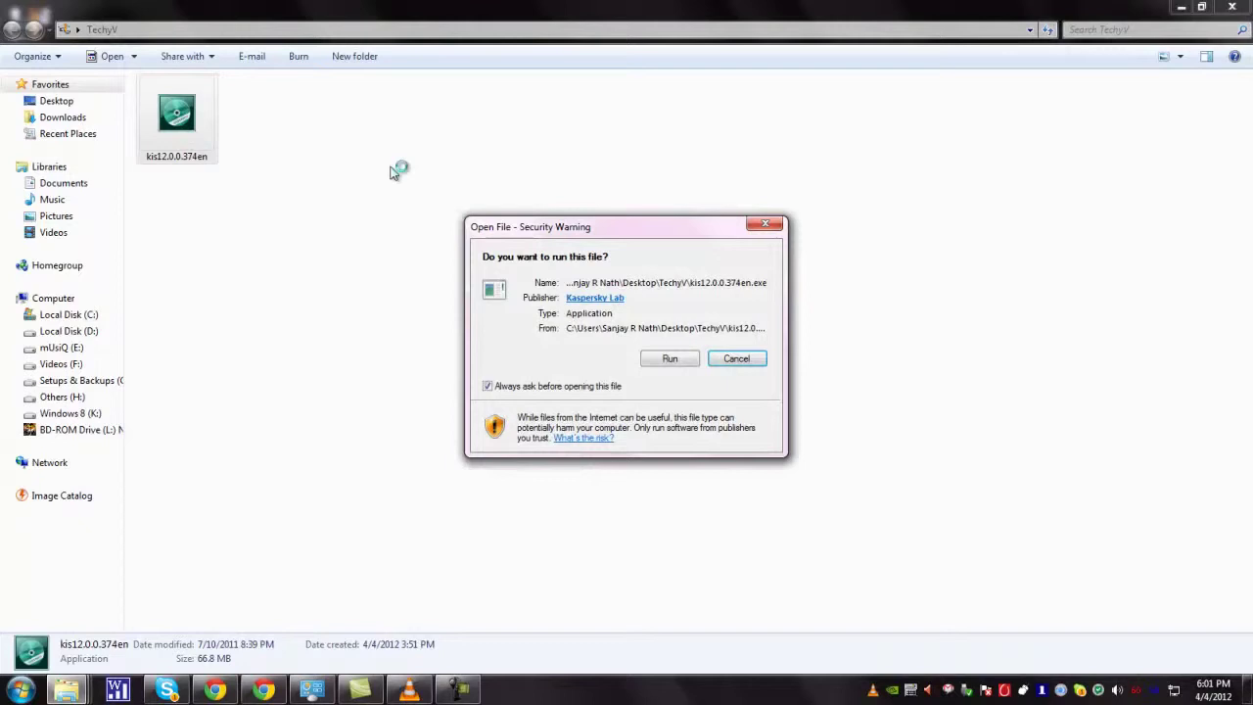
{"action": "left_click", "coordinate": [675, 362]}
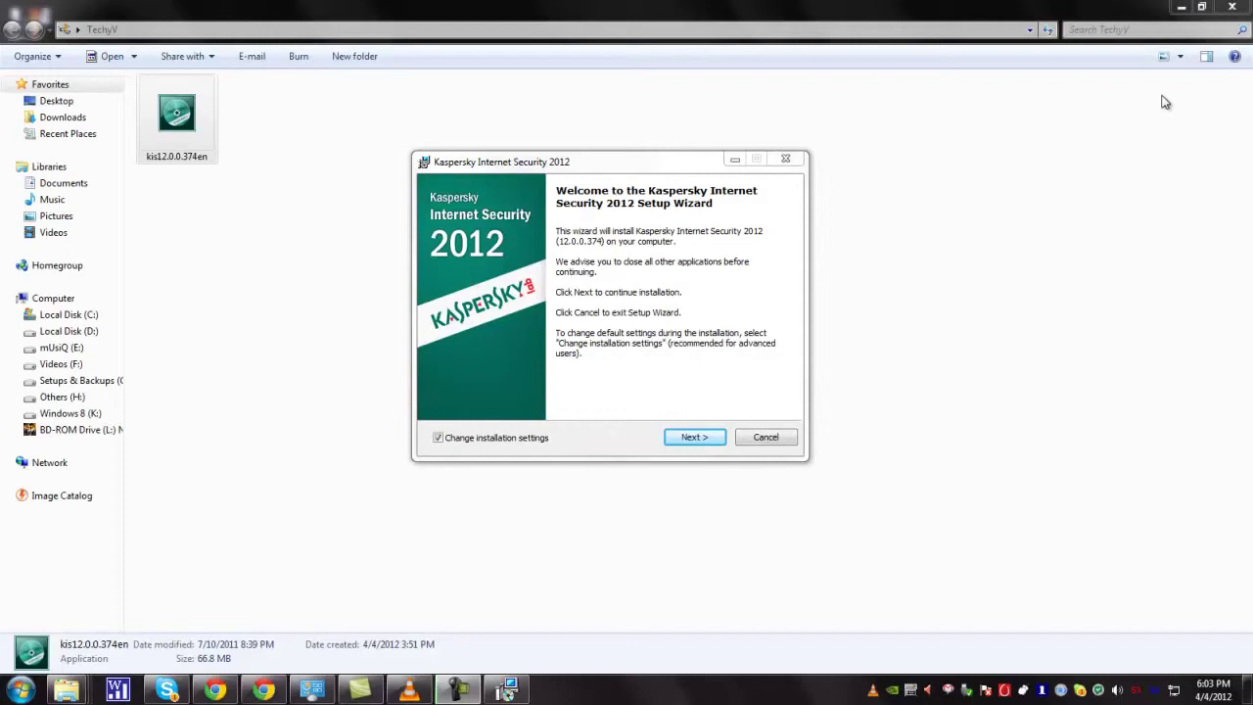
Get past the welcome page and accept the license agreement and Kaspersky Security Network terms
{"action": "left_click", "coordinate": [1181, 7]}
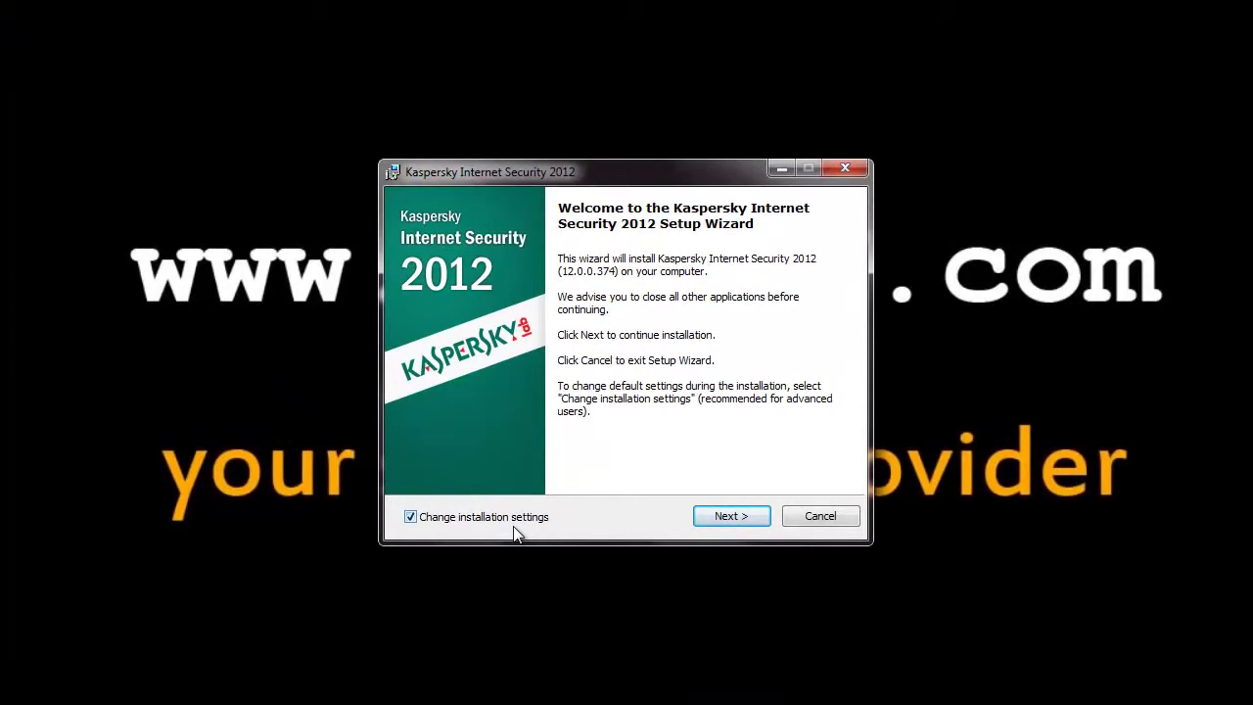
{"action": "left_click", "coordinate": [734, 517]}
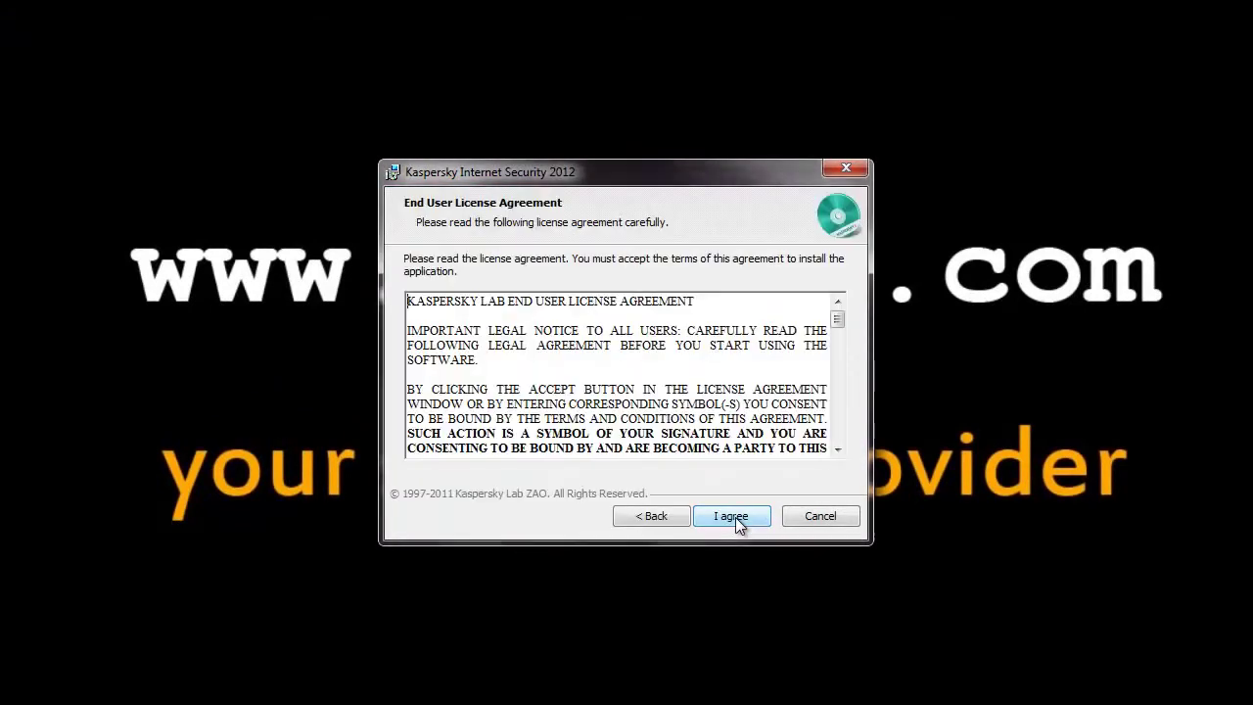
{"action": "left_click", "coordinate": [735, 517]}
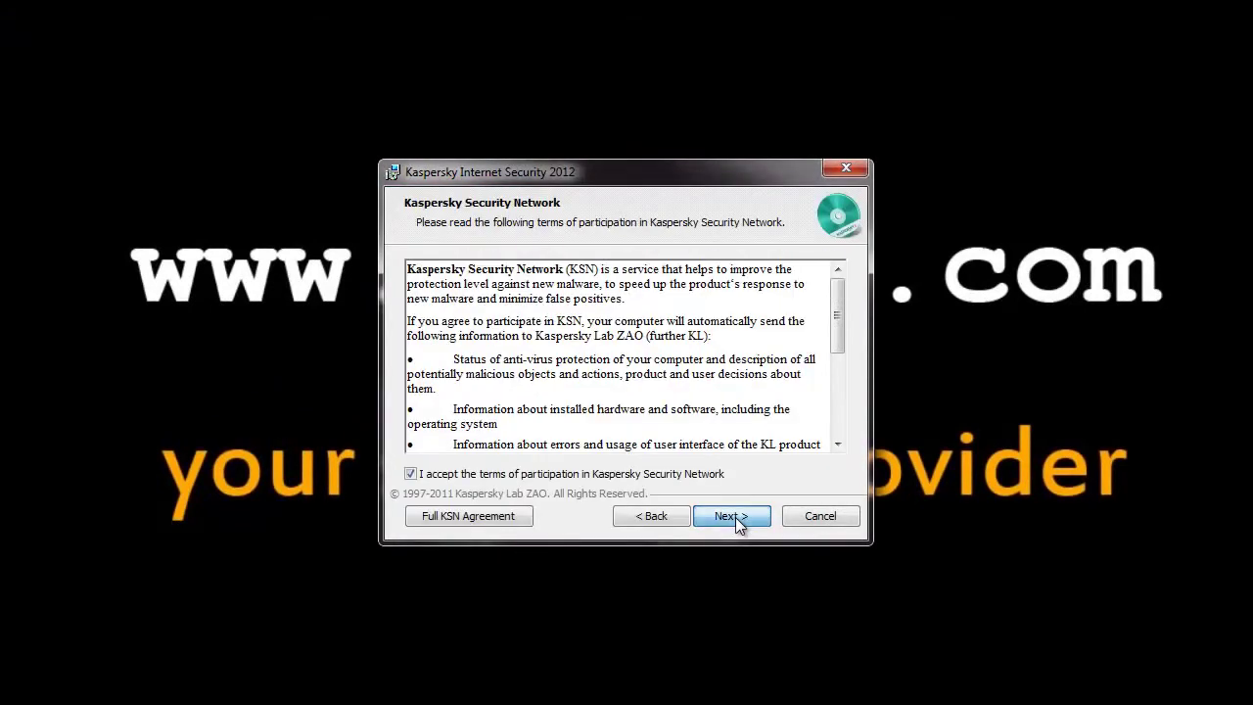
{"action": "left_click", "coordinate": [735, 517]}
Leave the destination folder path at its default and continue to Ready to install
{"action": "left_click", "coordinate": [734, 320]}
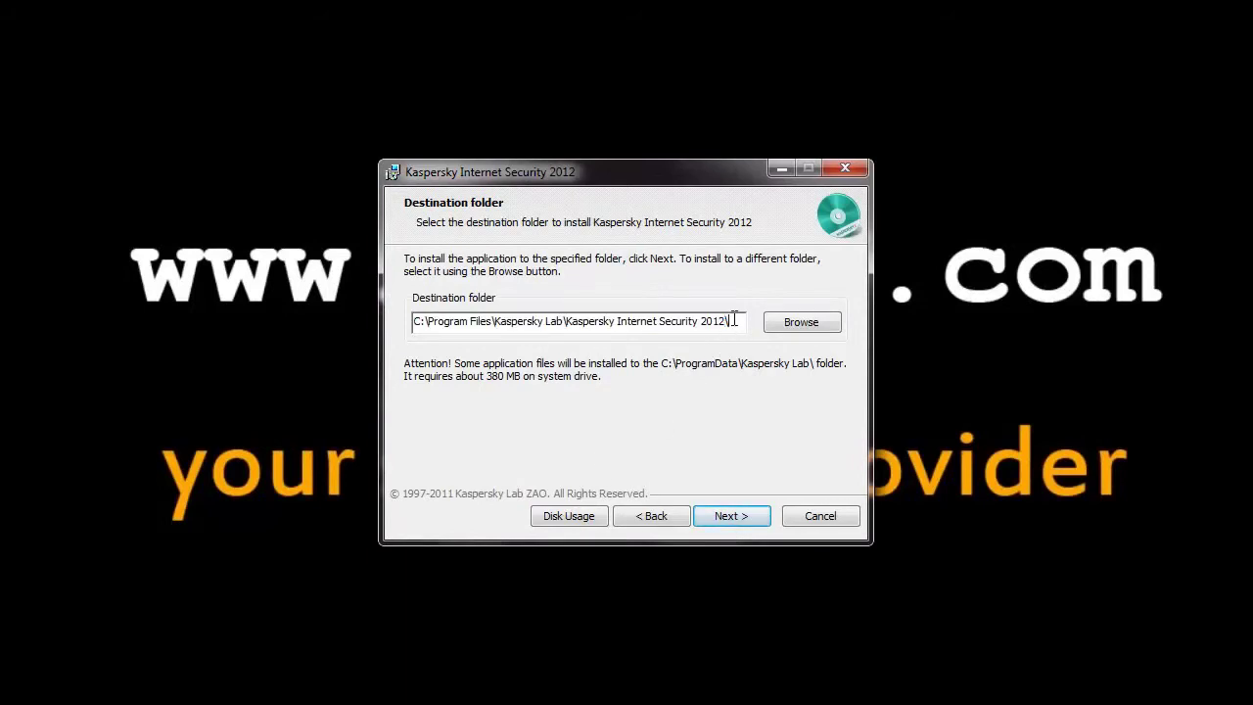
{"action": "left_click_drag", "start_coordinate": [734, 320], "coordinate": [679, 327]}
{"action": "left_click", "coordinate": [429, 325]}
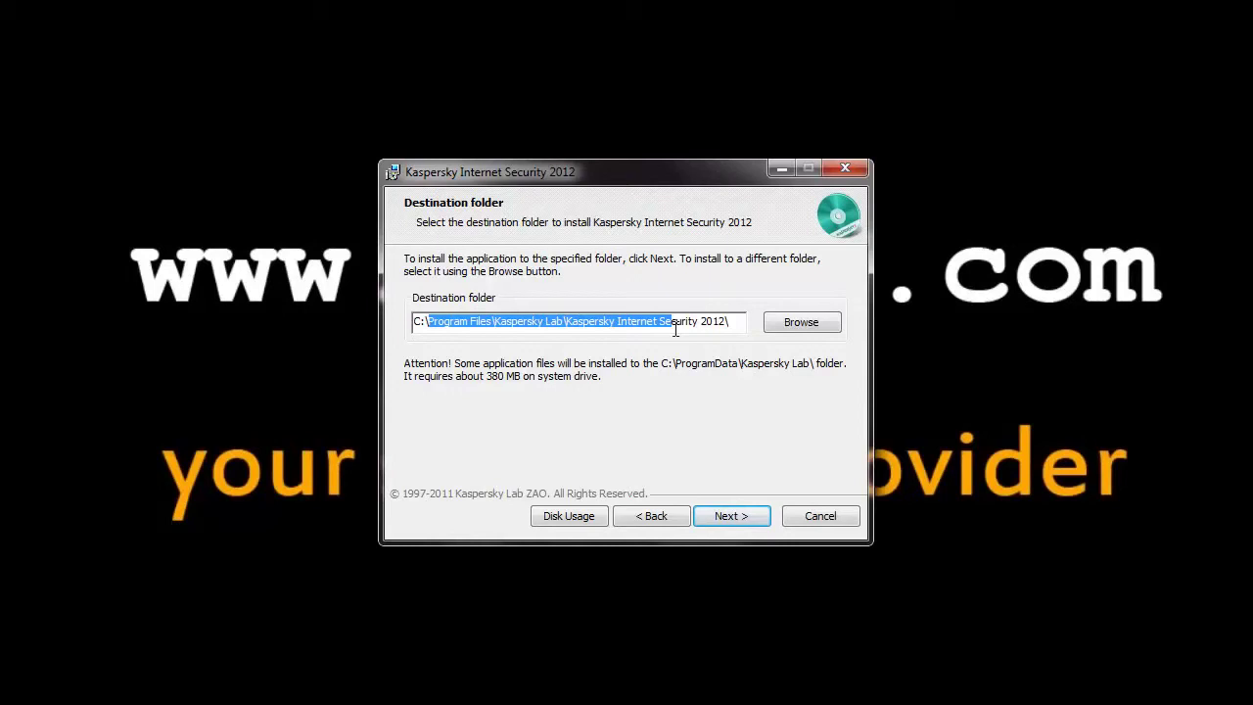
{"action": "key", "text": "shift+Home"}
{"action": "key", "text": "shift+End"}
{"action": "left_click", "coordinate": [737, 509]}
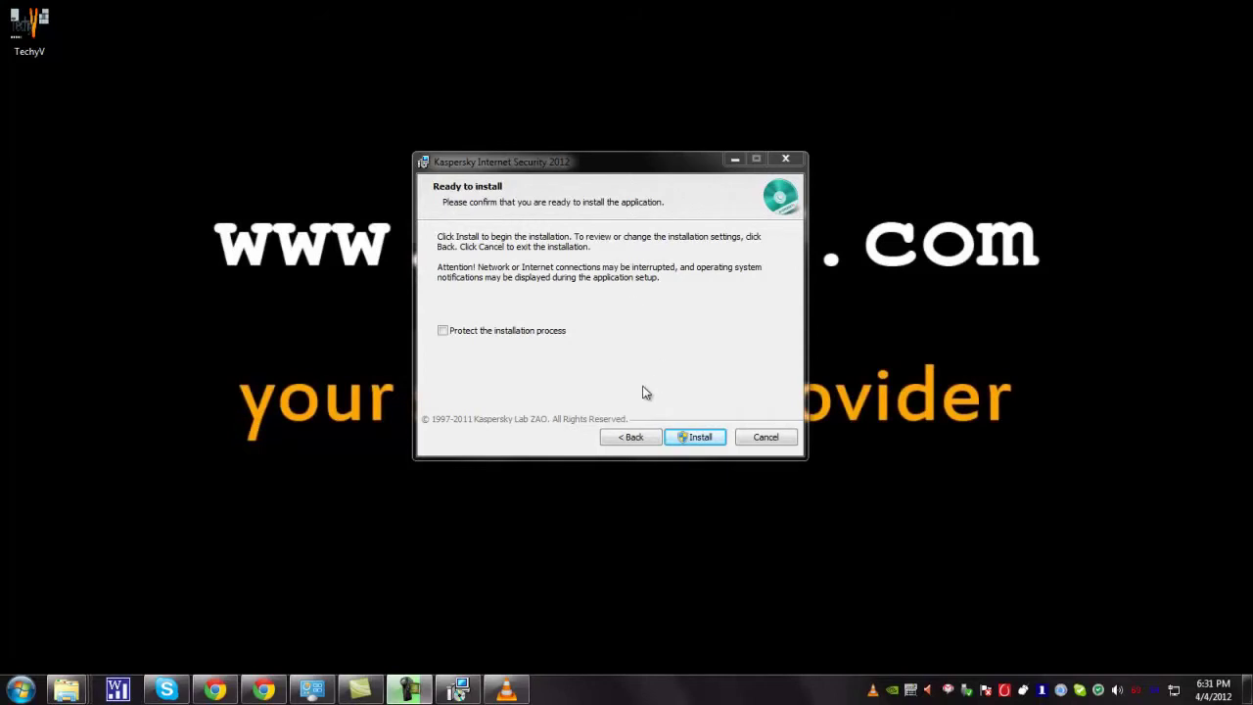
Enable 'Protect the installation process' and start installing Kaspersky Internet Security 2012
{"action": "left_click", "coordinate": [442, 331]}
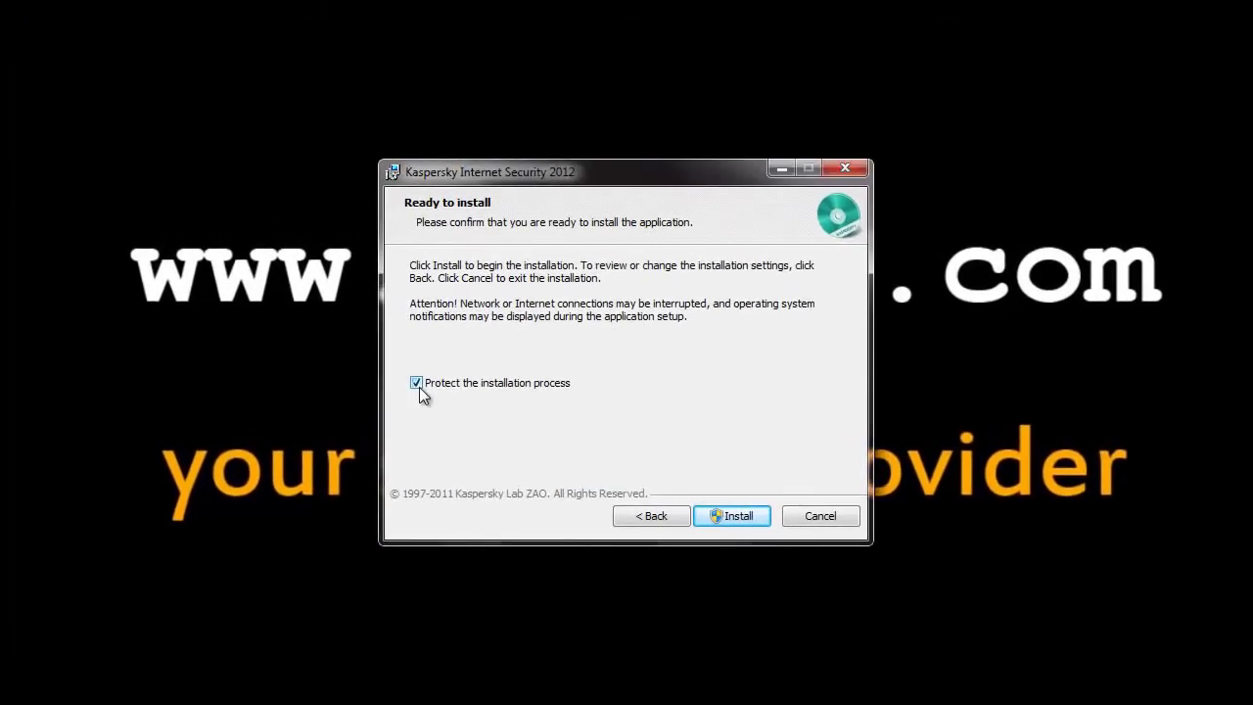
{"action": "left_click", "coordinate": [723, 513]}
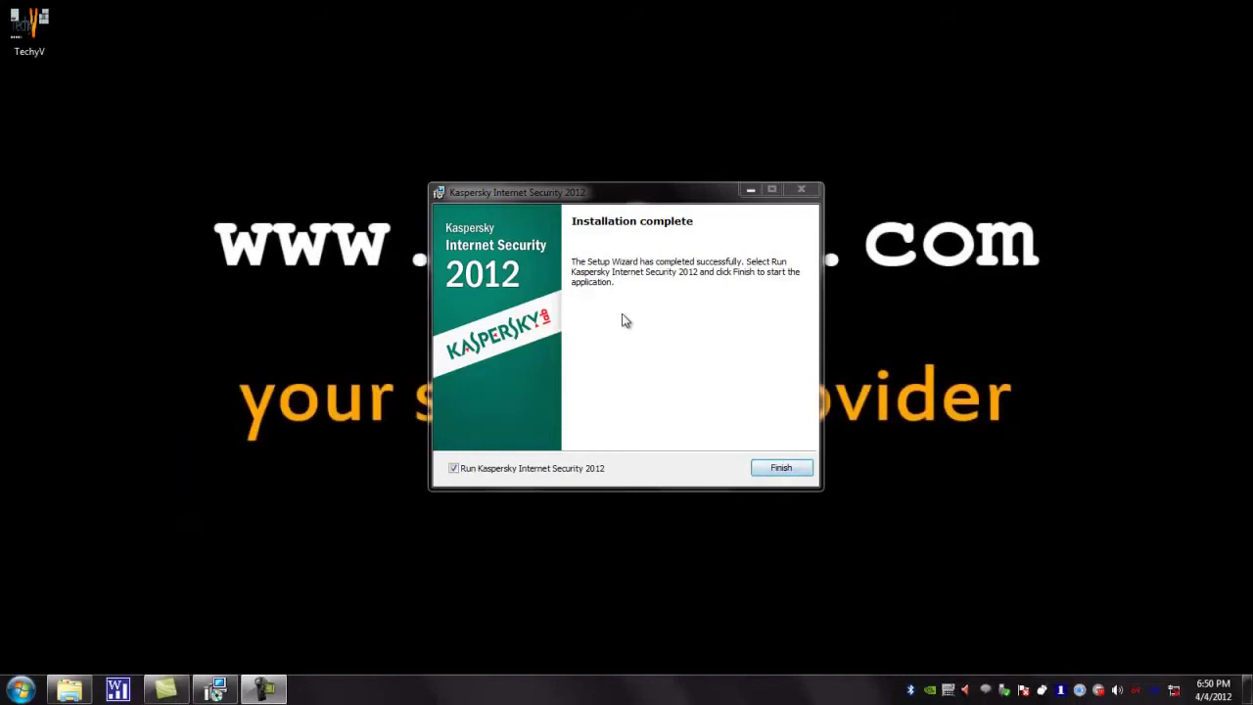
Finish setup with the program set to run, then open its Scan page
{"action": "left_click", "coordinate": [780, 469]}
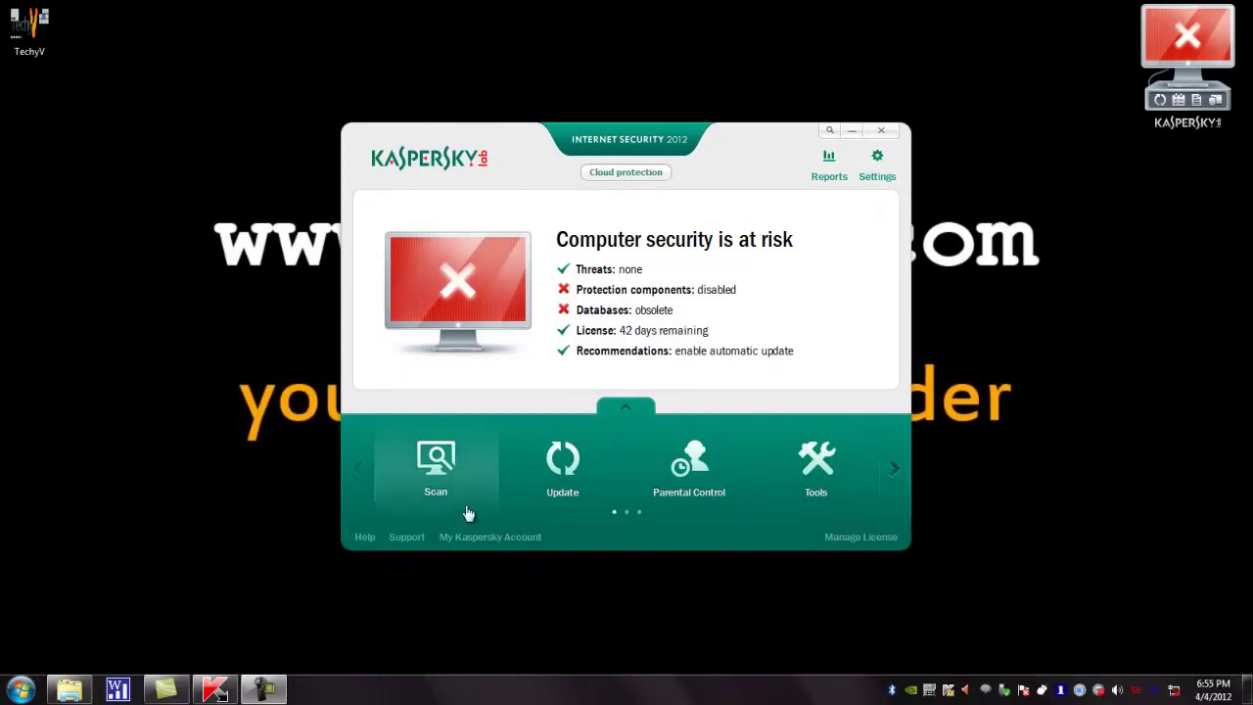
{"action": "left_click", "coordinate": [435, 485]}
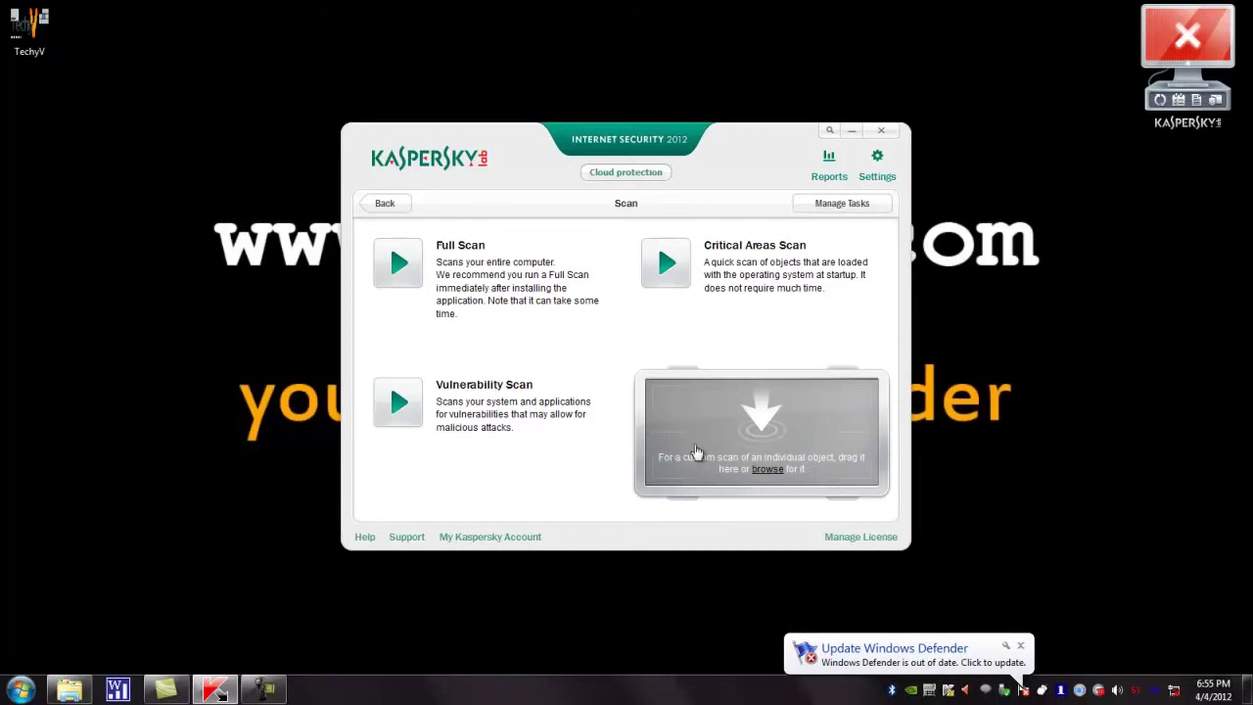
Drop Local Disk (D:) onto Kaspersky's custom scan area and scan it now without updating
{"action": "left_click", "coordinate": [71, 688]}
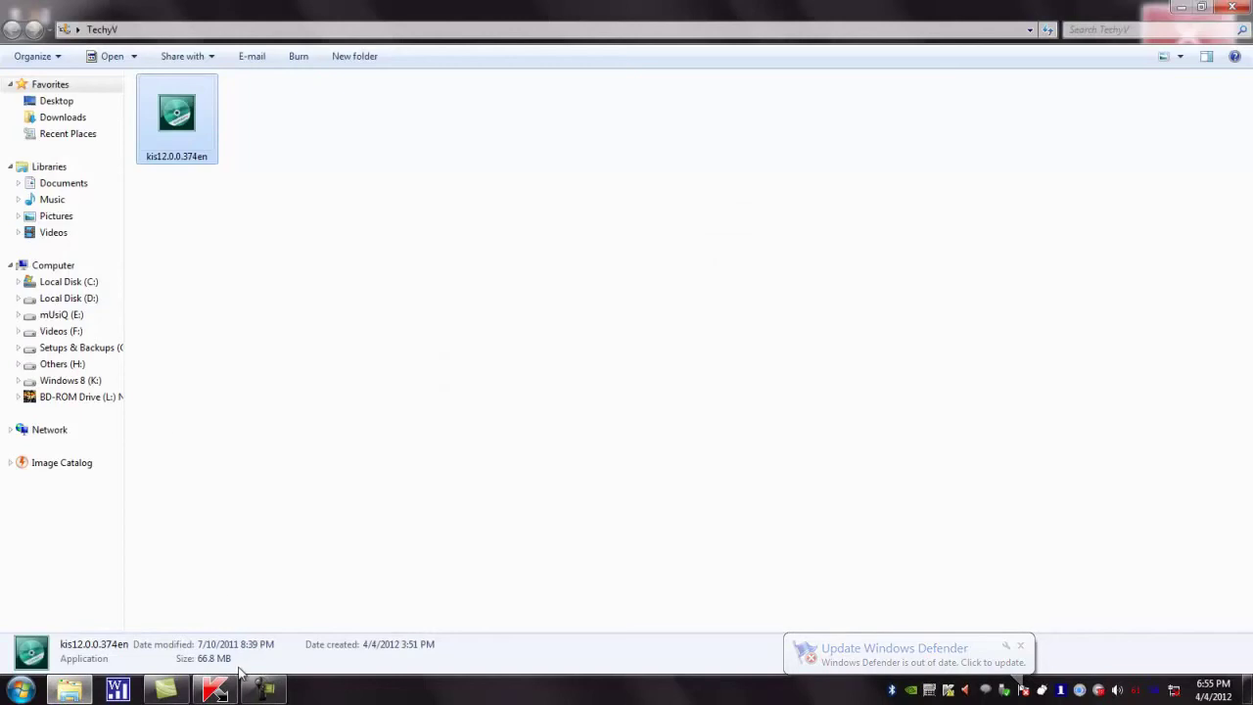
{"action": "left_click", "coordinate": [216, 688]}
{"action": "left_click_drag", "start_coordinate": [42, 298], "coordinate": [799, 442]}
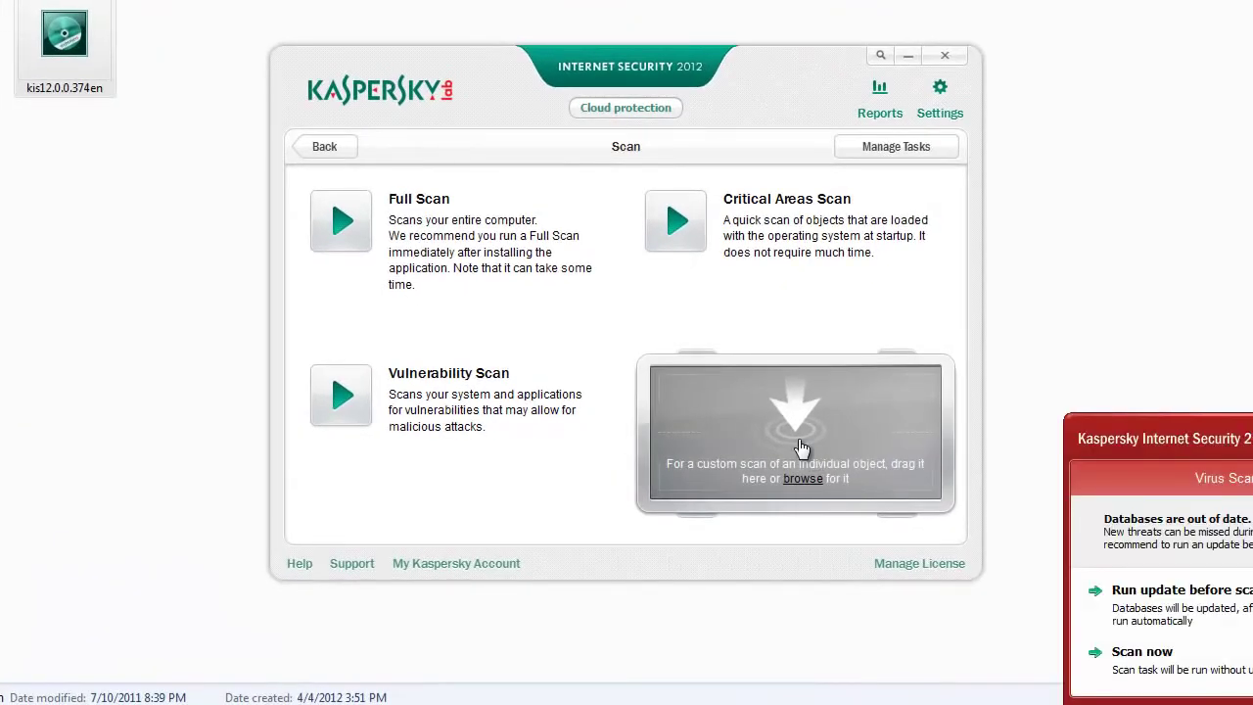
{"action": "left_click", "coordinate": [1155, 676]}
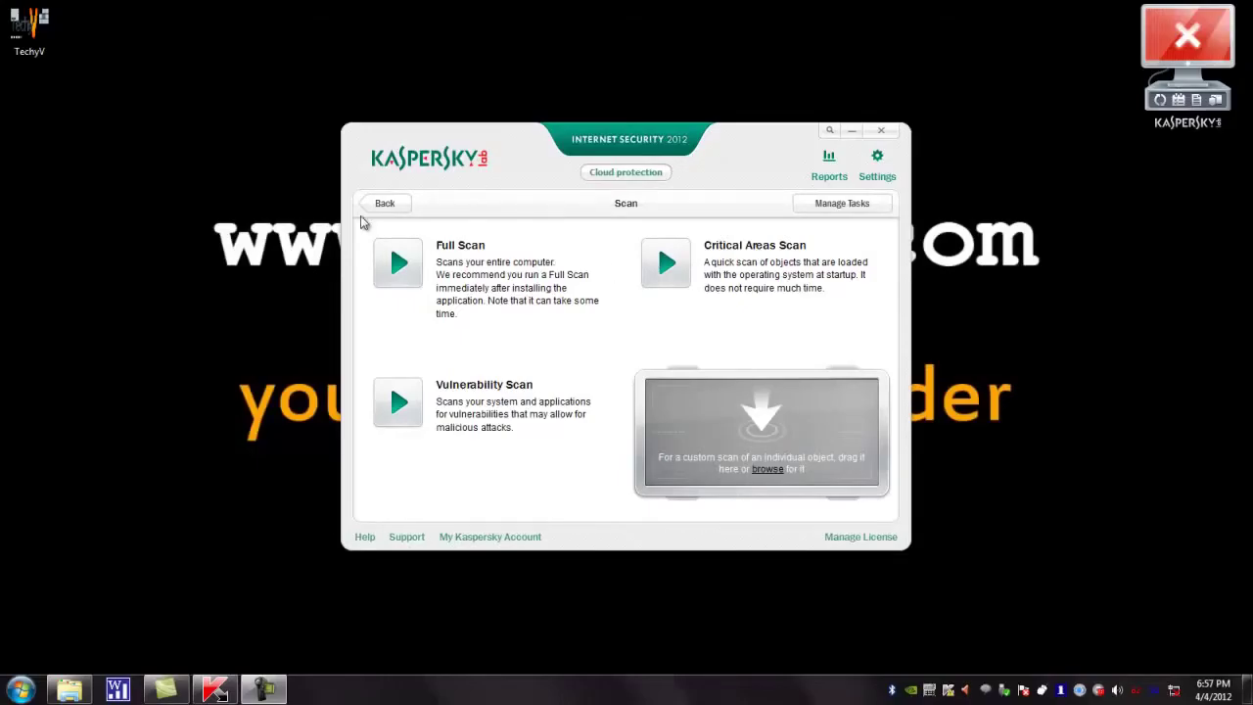
Open the Update page showing obsolete databases, then go back to the main screen
{"action": "left_click", "coordinate": [368, 204]}
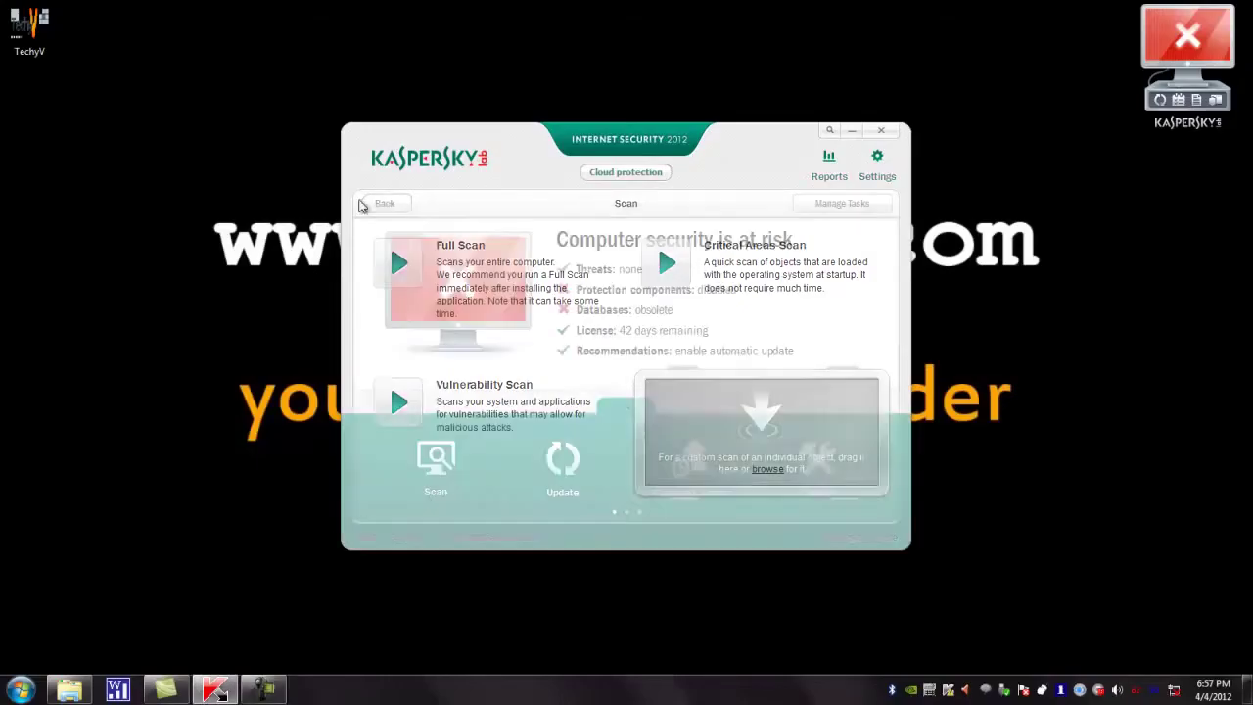
{"action": "left_click", "coordinate": [565, 479]}
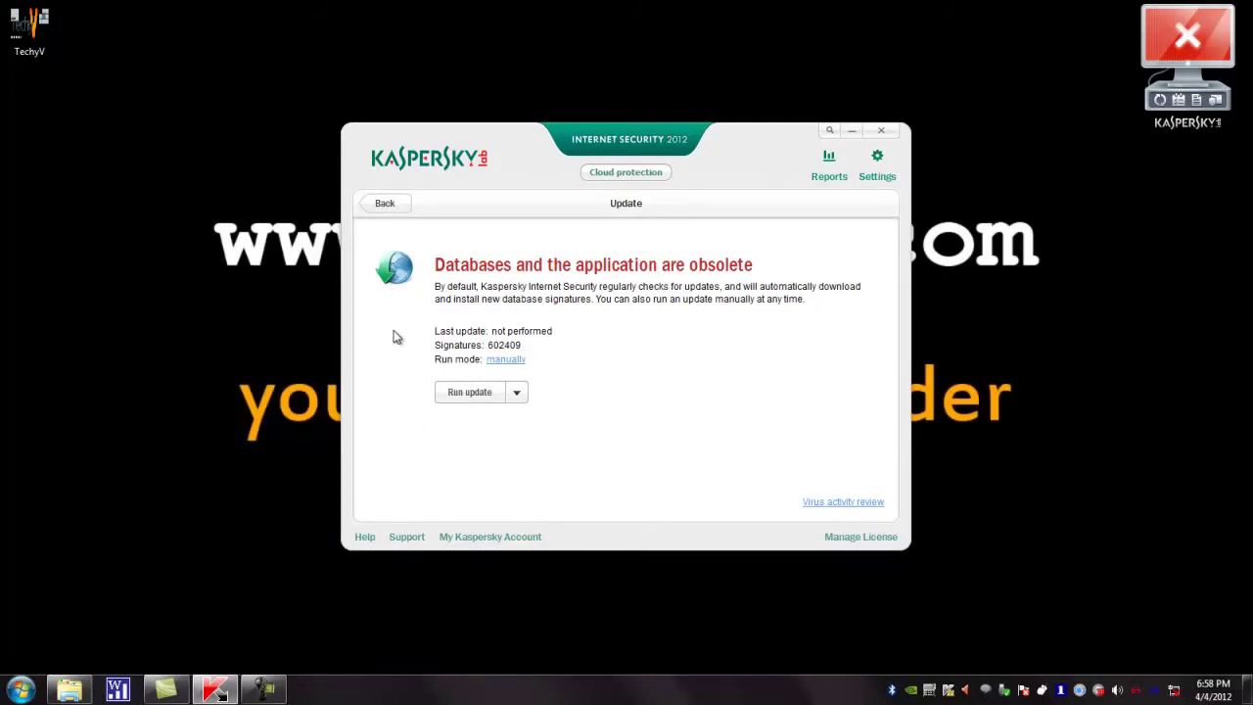
{"action": "left_click", "coordinate": [385, 203]}
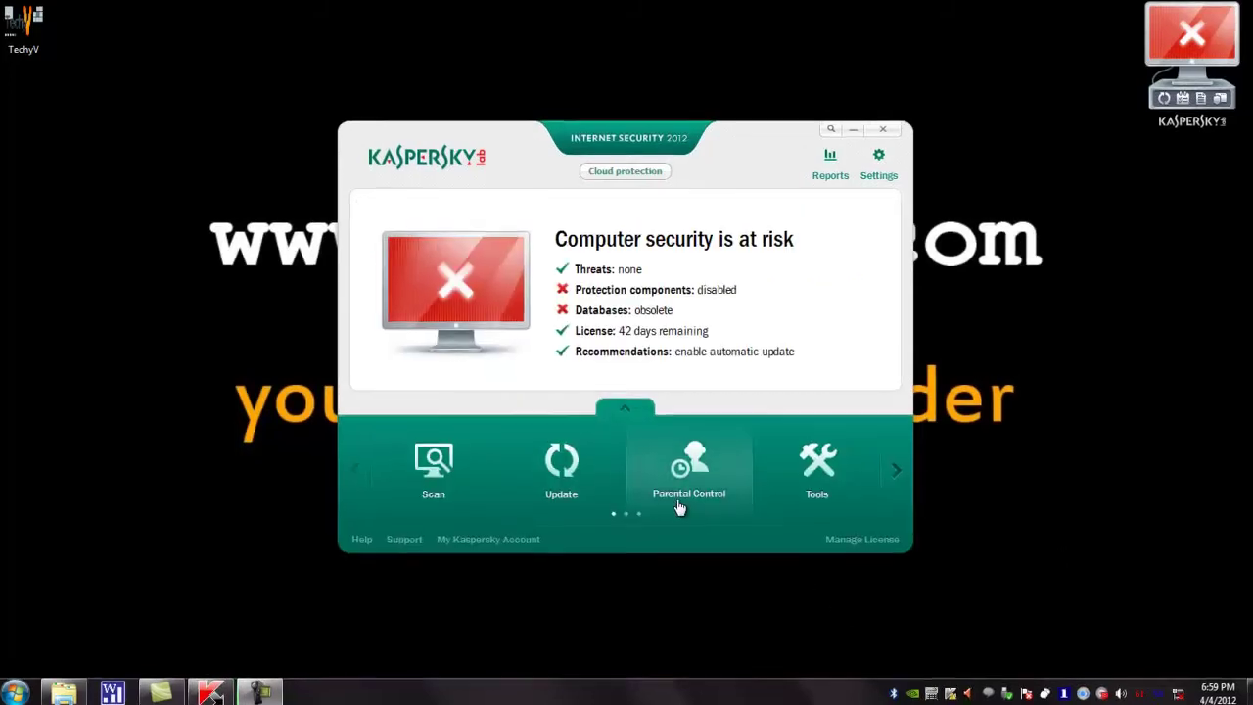
Page through all three sets of extra protection tools, then return to the first set
{"action": "left_click", "coordinate": [891, 486]}
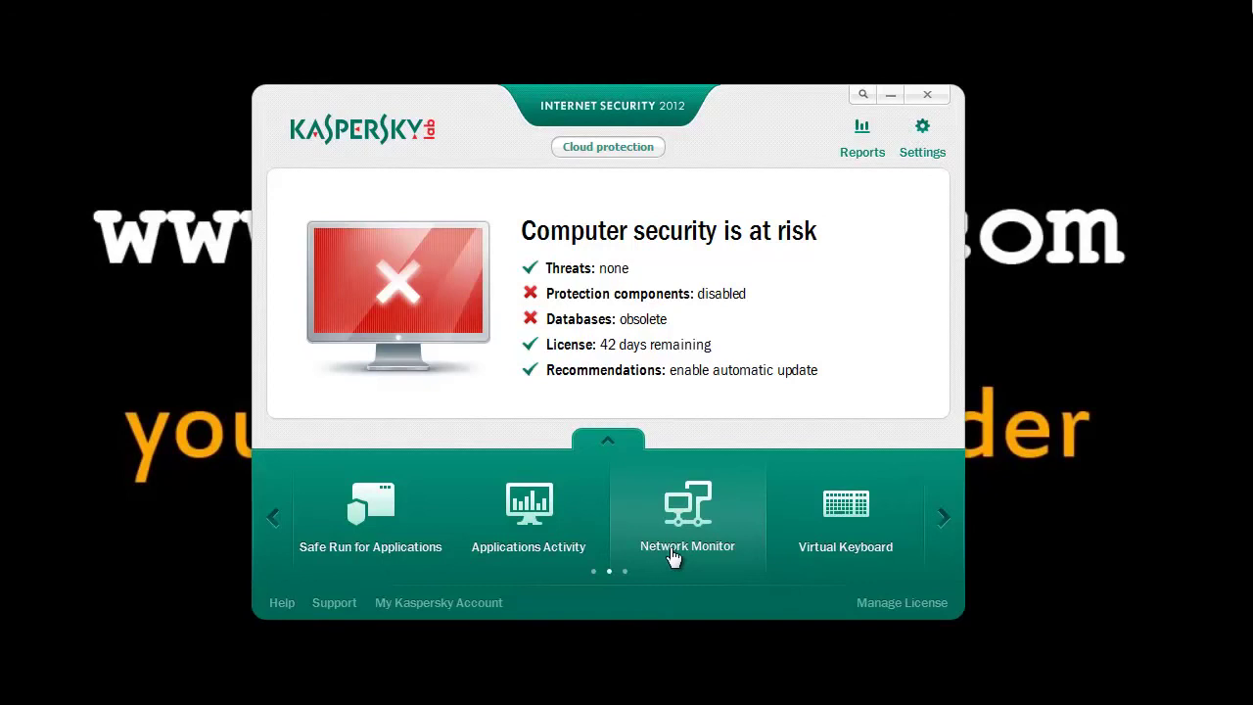
{"action": "left_click", "coordinate": [947, 544]}
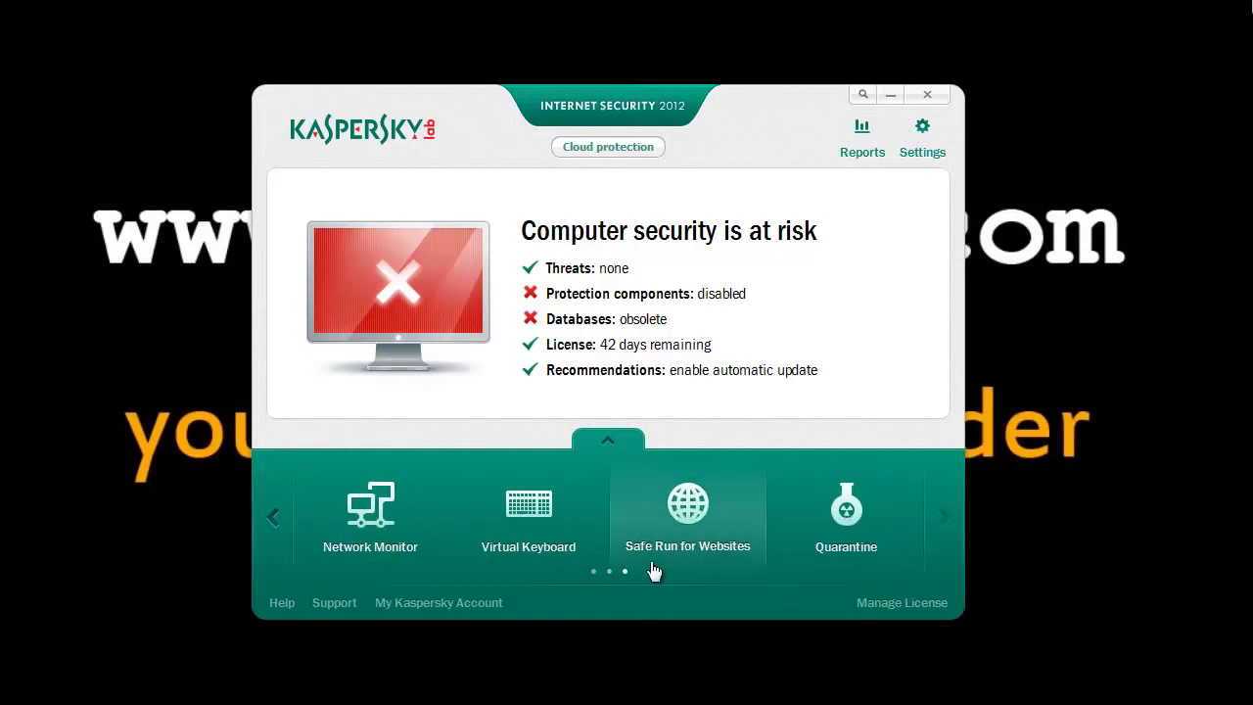
{"action": "left_click", "coordinate": [280, 554]}
{"action": "left_click", "coordinate": [280, 554]}
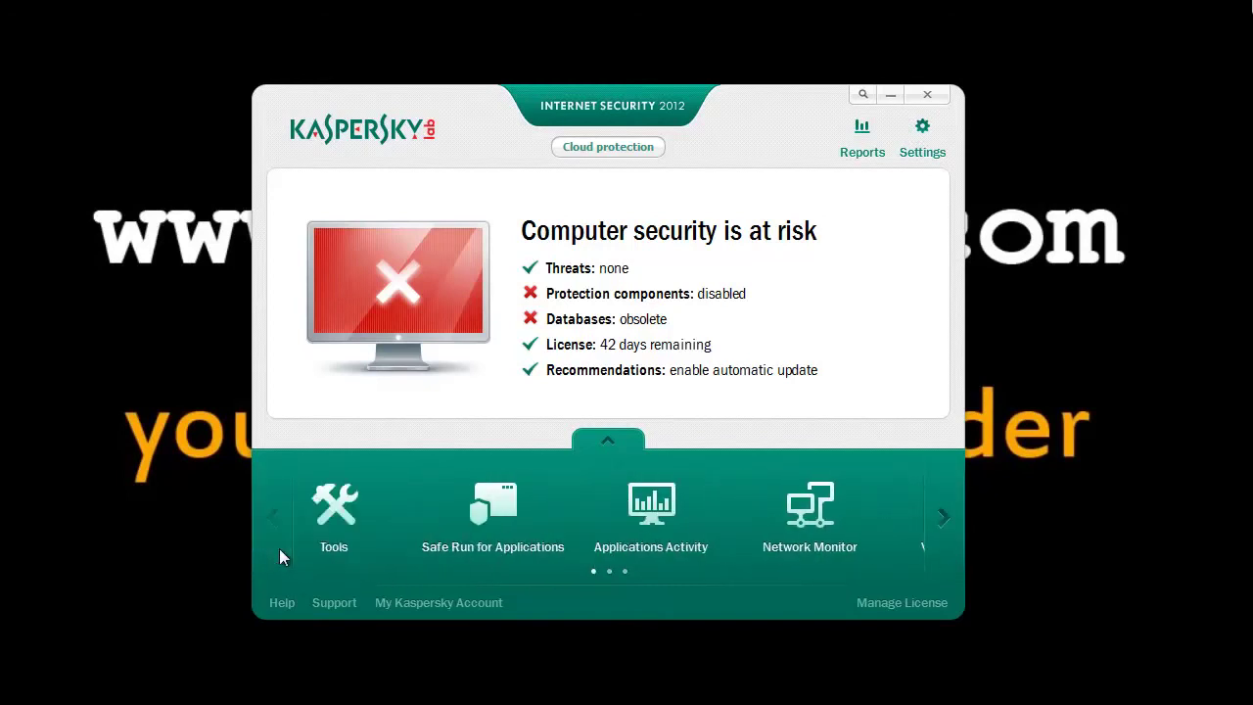